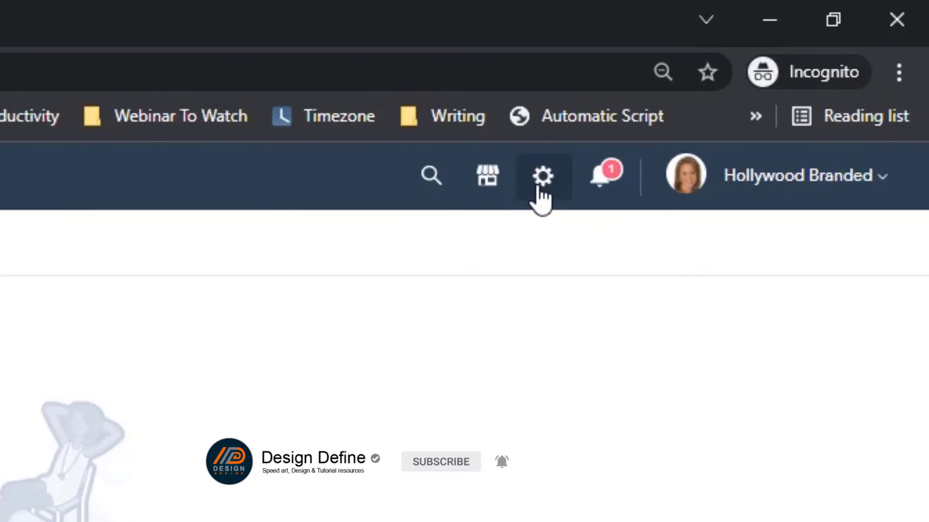
From account settings, start a new user and enter the new teammate's e-mail address
left_click(539, 188)
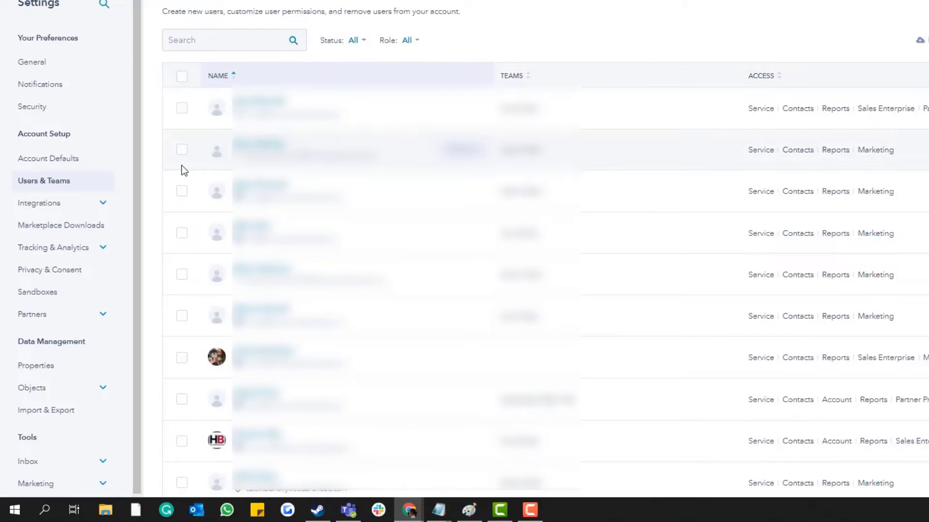
left_click(885, 144)
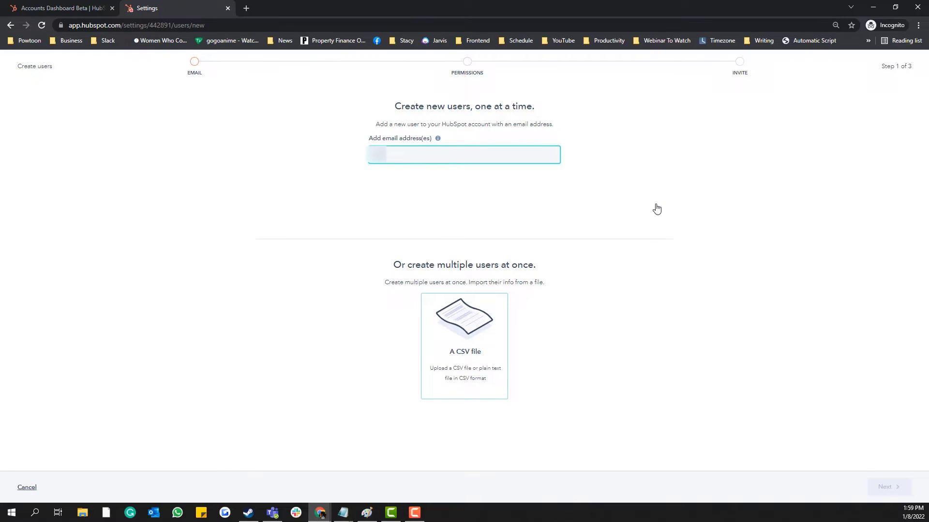
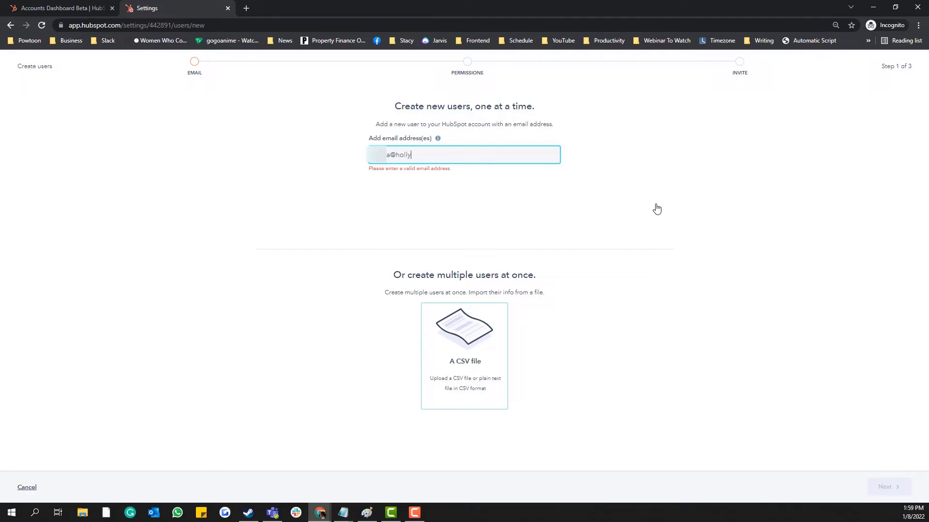
Advance to permissions and, after comparing the cards, choose Start with a default role
left_click(887, 487)
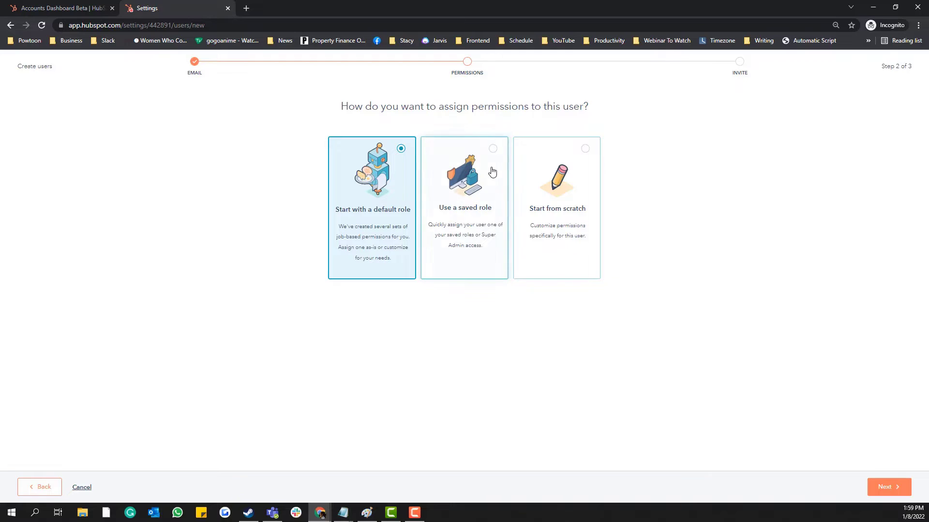
left_click(471, 211)
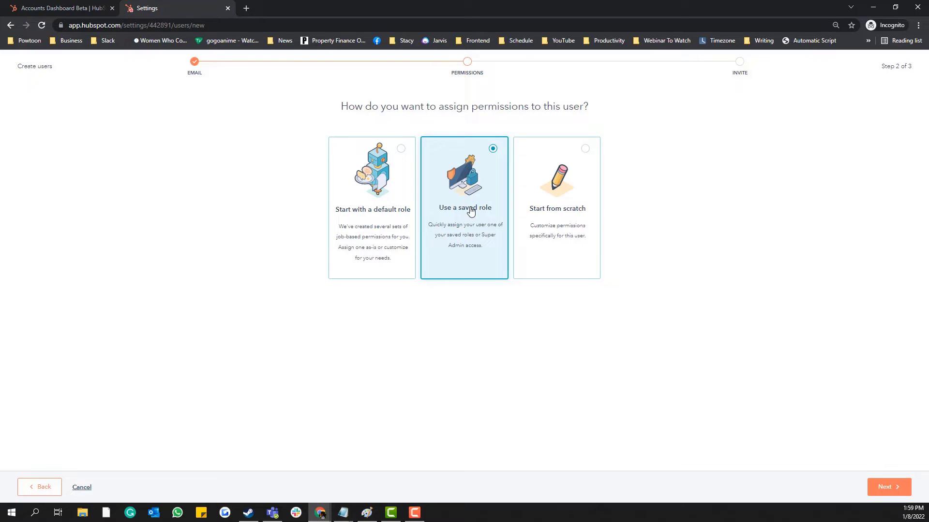
left_click(379, 205)
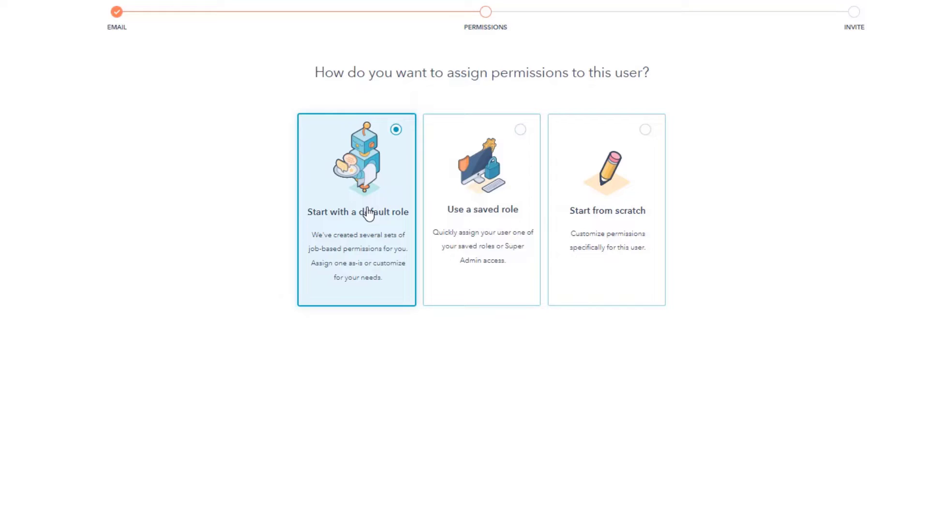
left_click(654, 245)
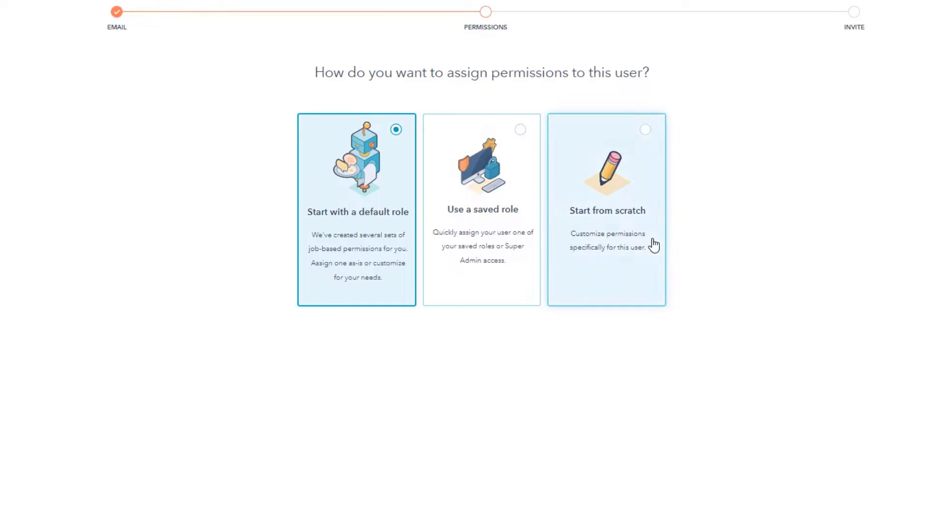
left_click(380, 223)
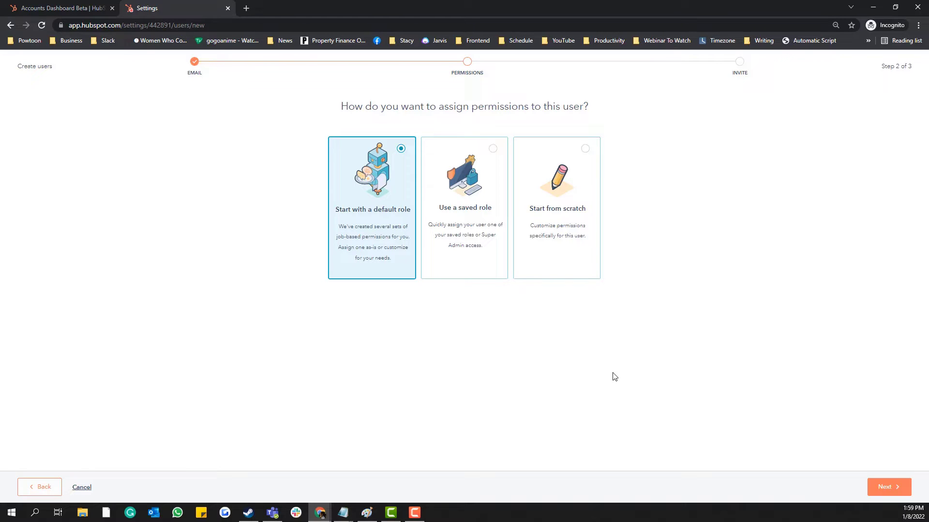
left_click(557, 213)
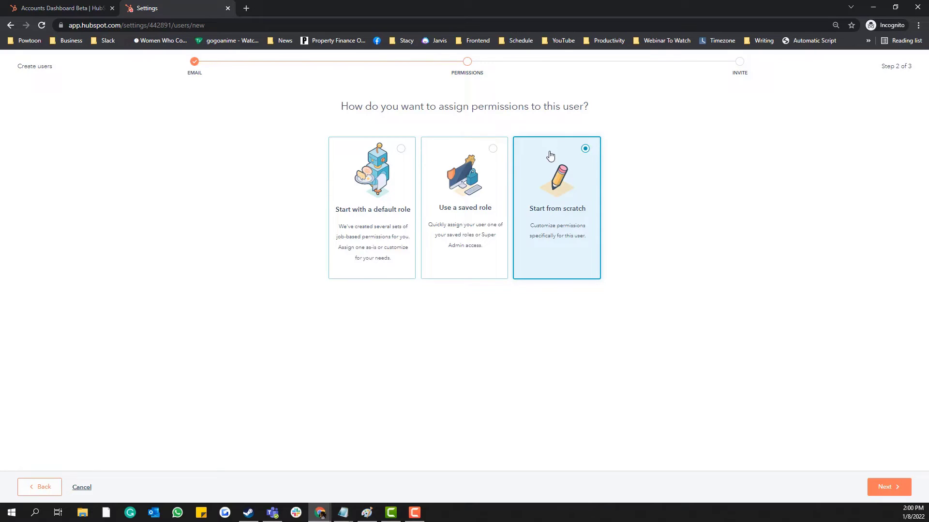
left_click(386, 209)
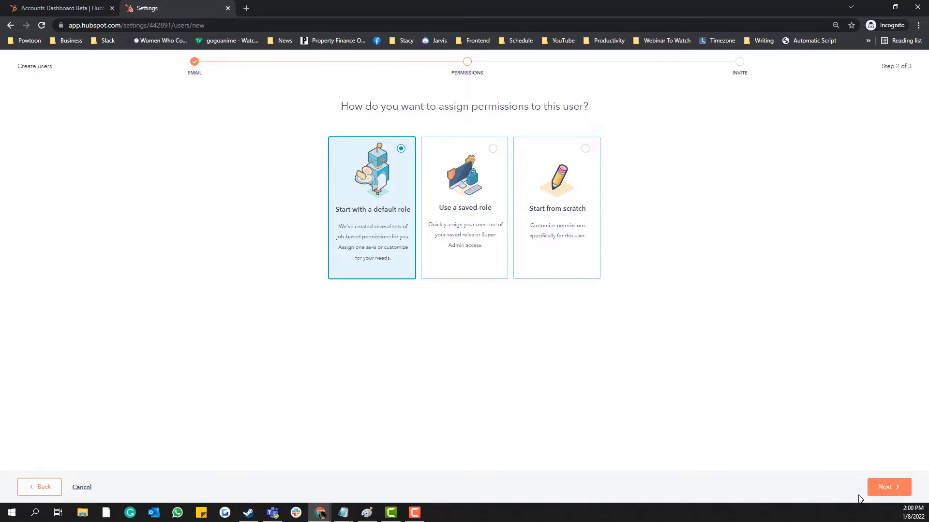
Accept the Standard User template and browse its Marketing, Sales, Service, Reports, Partner program and Account permissions
left_click(888, 489)
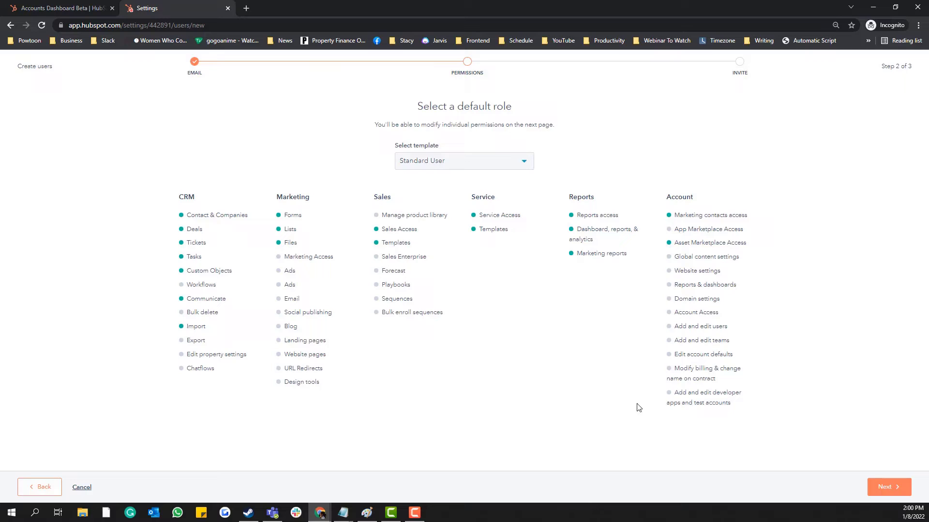
left_click(872, 494)
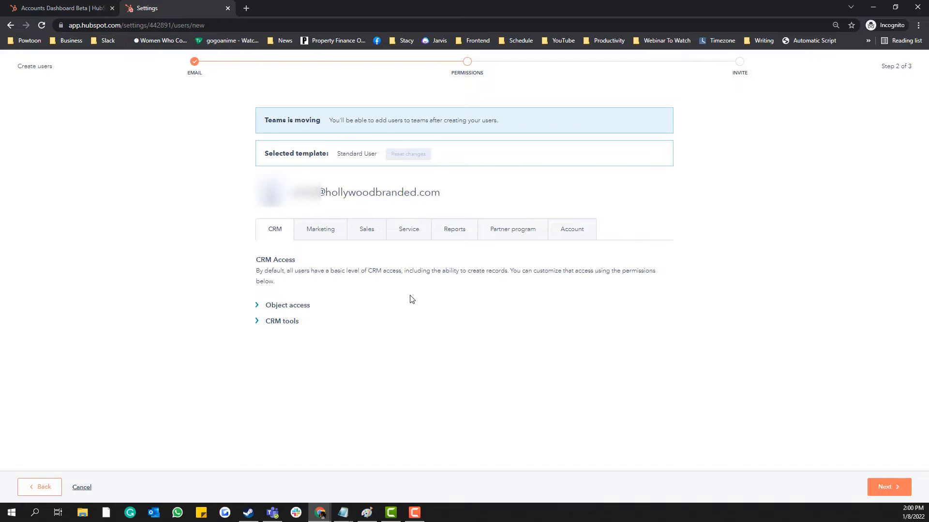
left_click(323, 230)
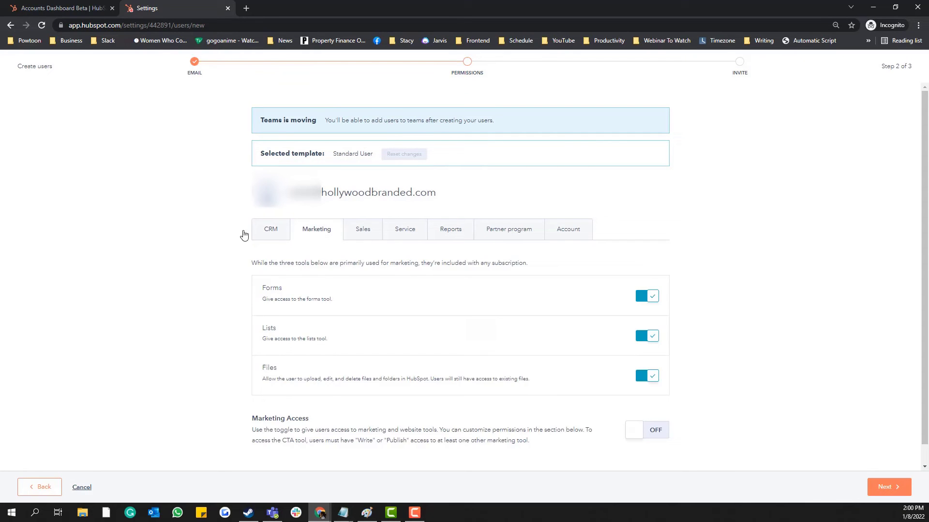
left_click(263, 228)
left_click(382, 242)
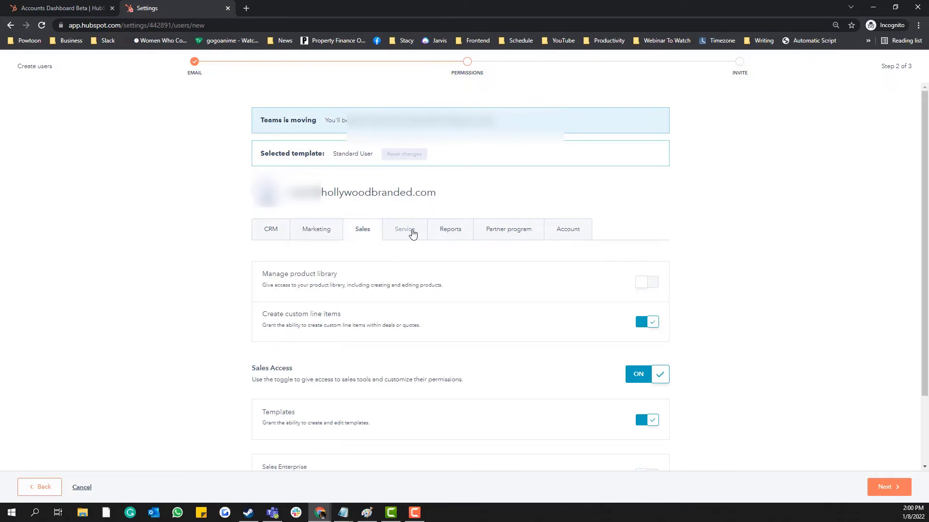
left_click(412, 234)
left_click(451, 233)
left_click(504, 234)
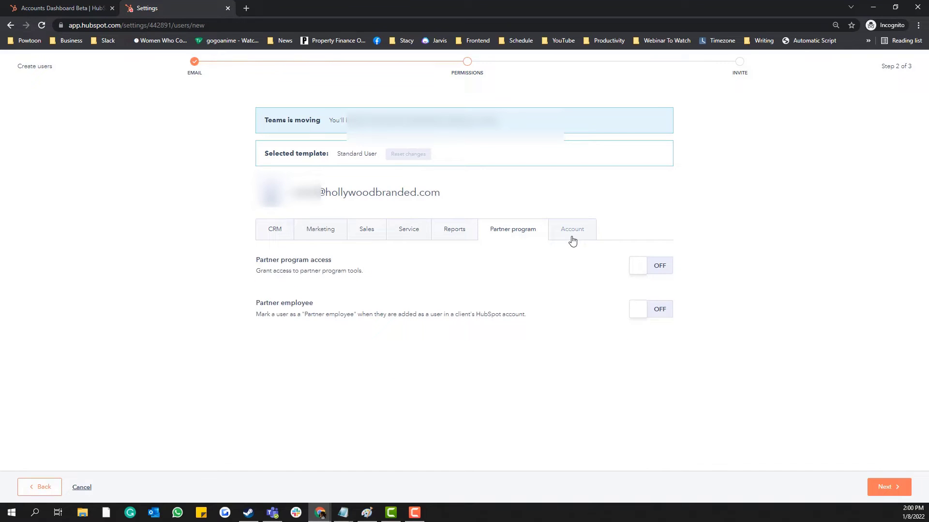
left_click(581, 235)
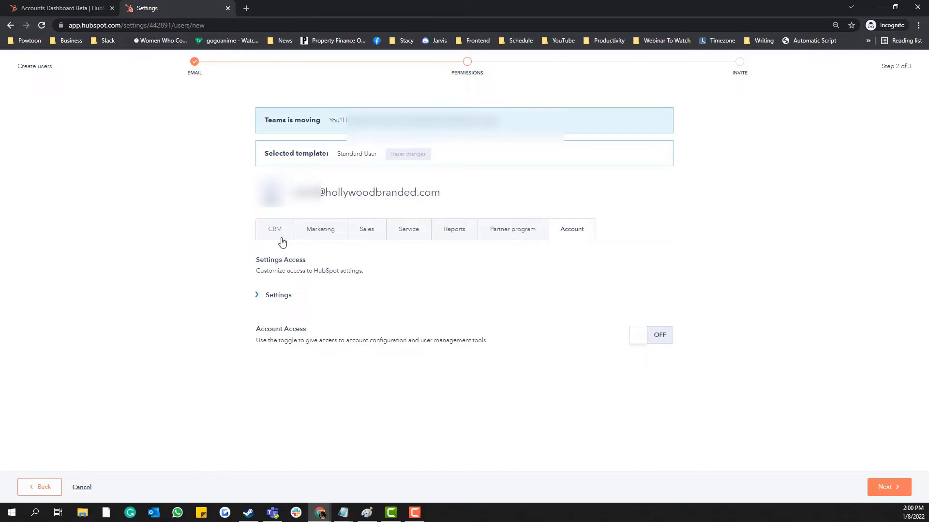
left_click(261, 238)
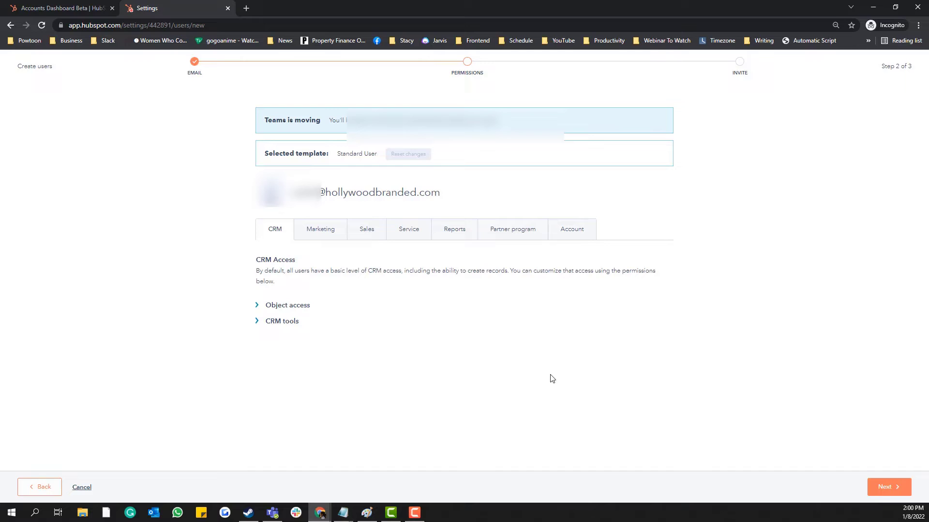
Review the new user's permissions on the Invite step and send the invitation
left_click(870, 488)
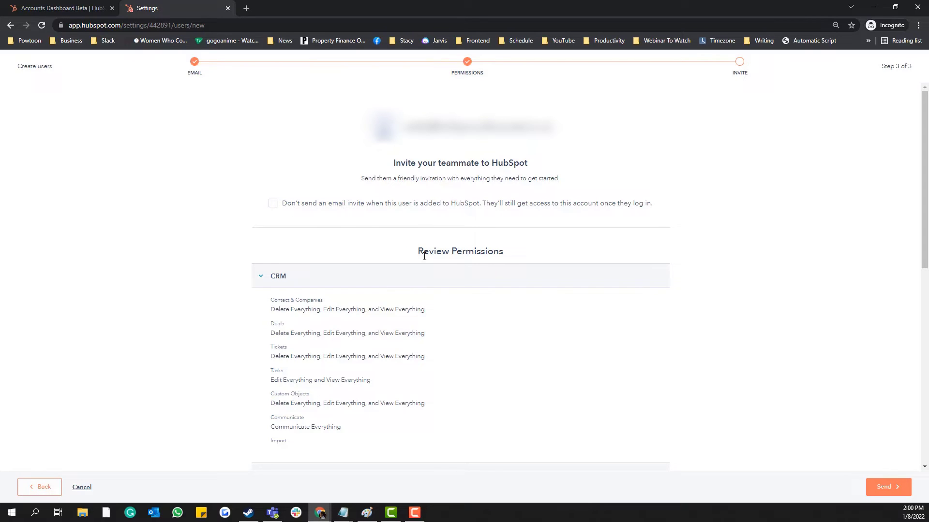
scroll(541, 326, "down", 9)
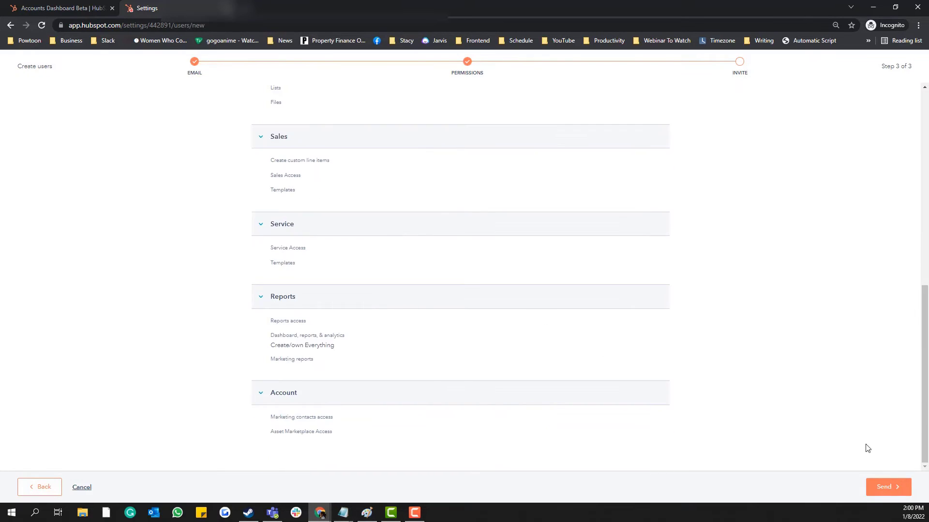
left_click(881, 488)
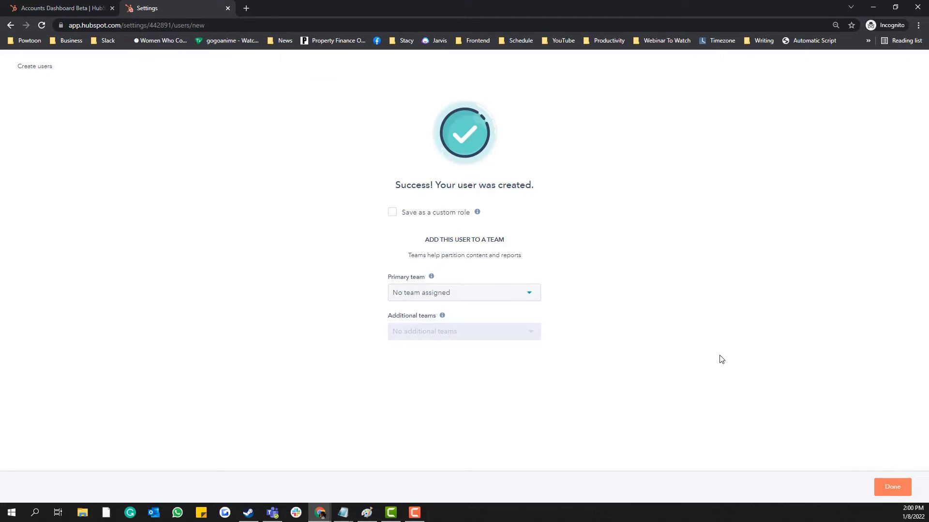
Leave Save as a custom role unchecked
left_click(391, 213)
left_click(391, 213)
left_click(392, 213)
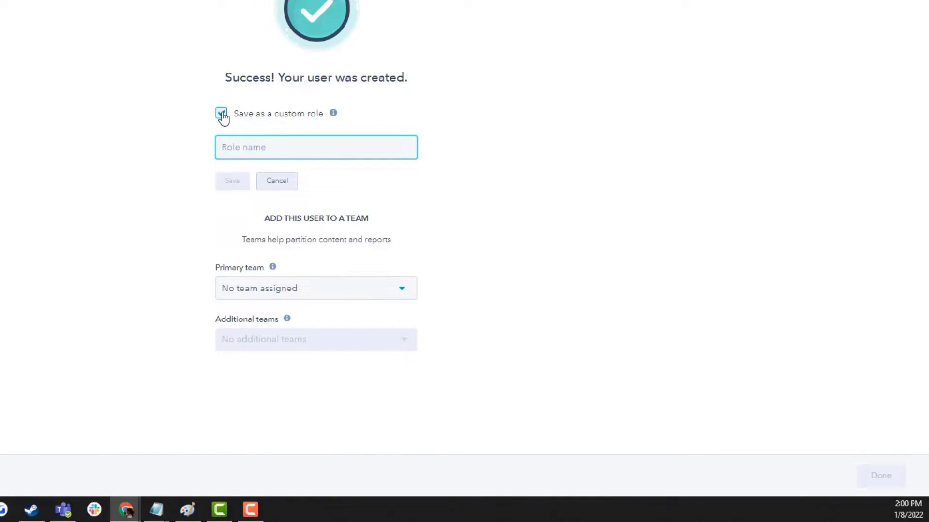
left_click(222, 115)
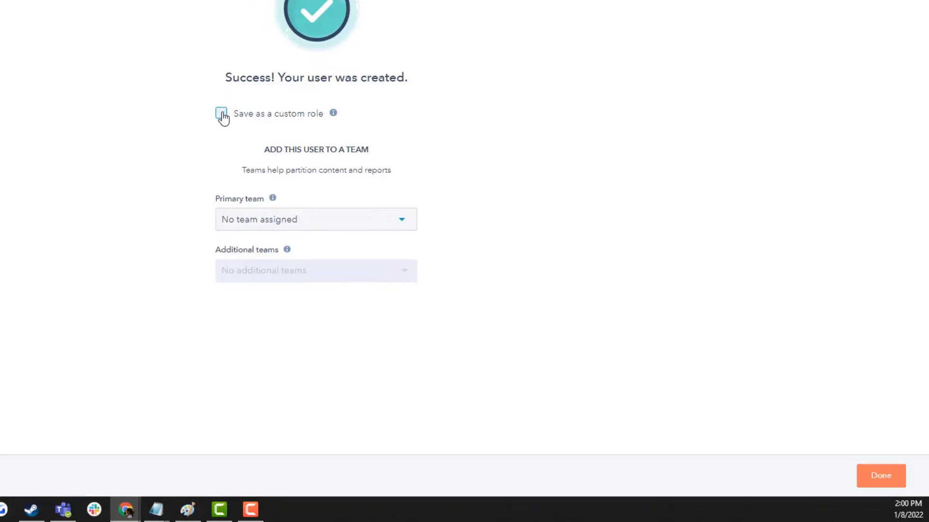
left_click(222, 114)
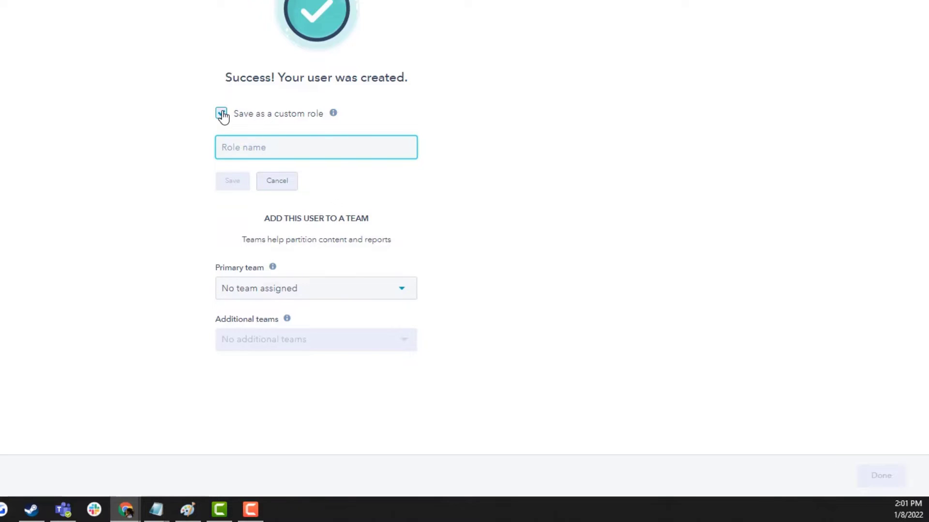
left_click(222, 115)
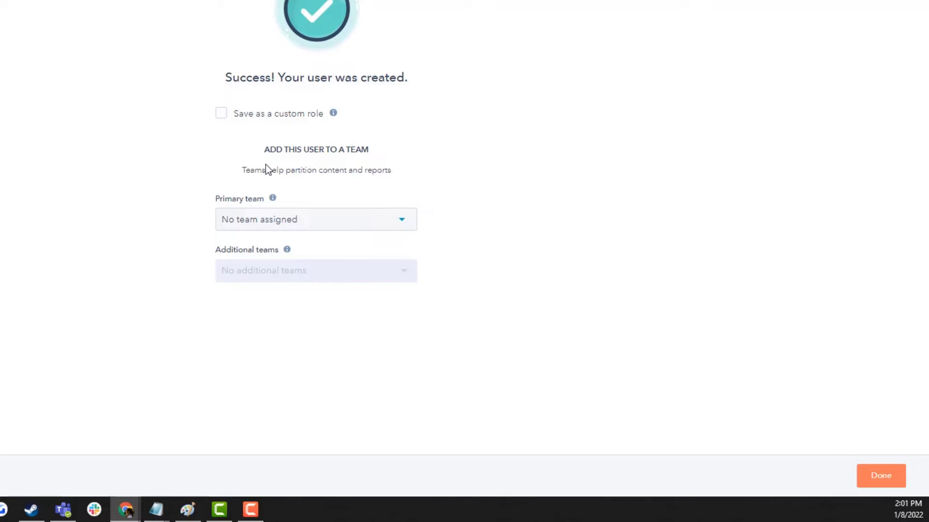
Make Core Team the primary team, add no additional teams, and apply
left_click(251, 223)
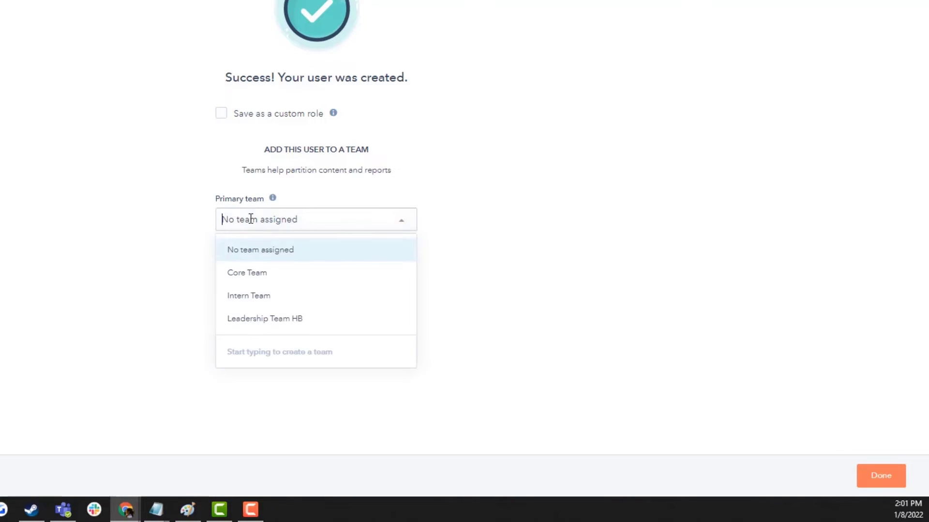
left_click(194, 198)
left_click(263, 226)
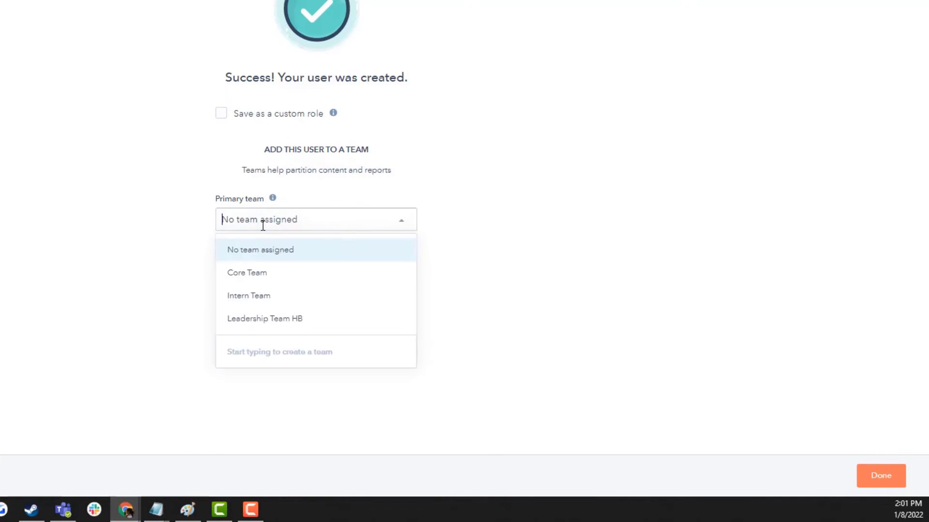
left_click(268, 275)
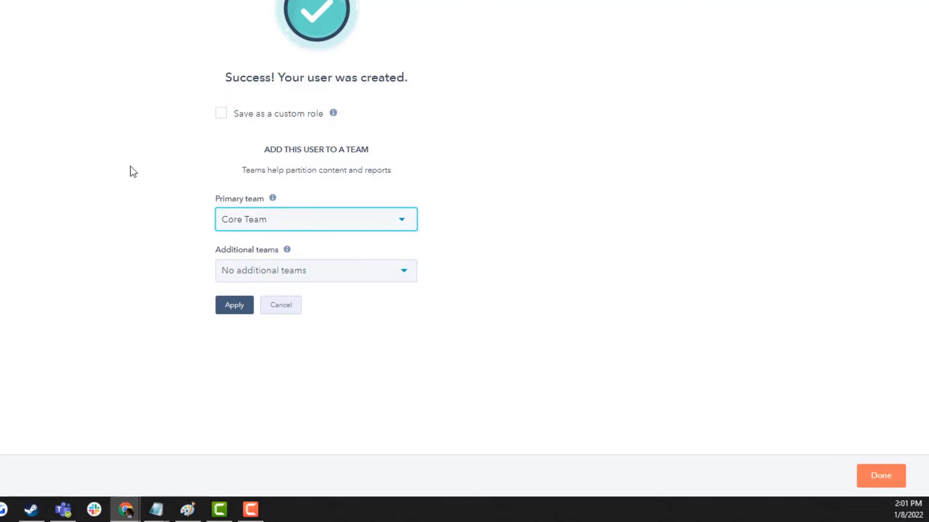
left_click(255, 276)
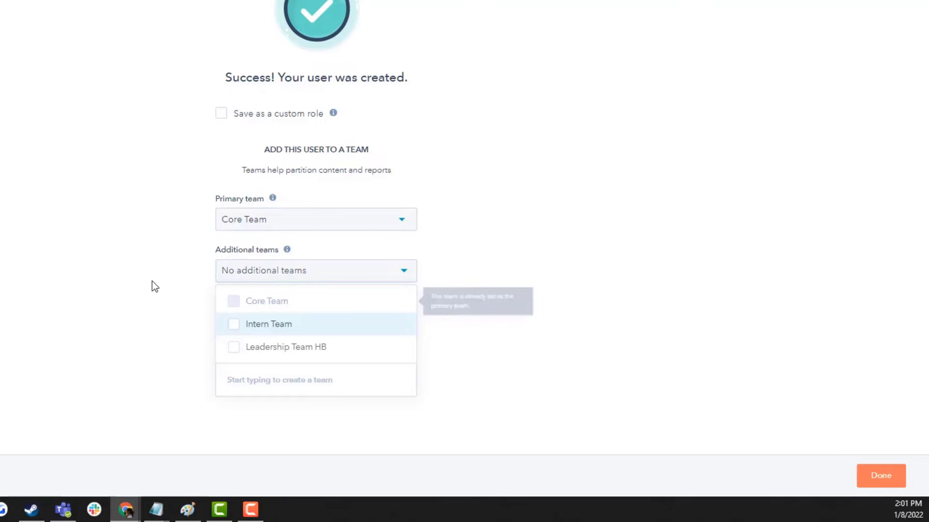
left_click(192, 265)
left_click(226, 309)
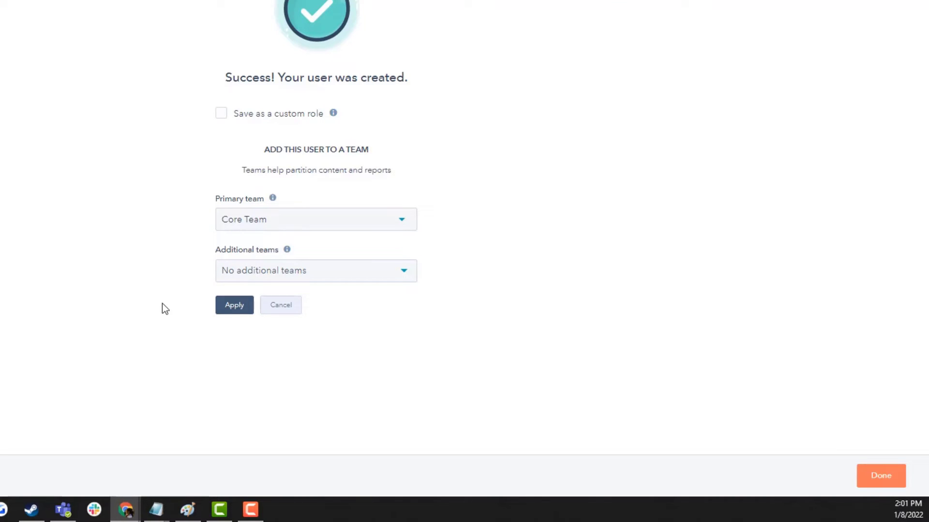
Return to the Users list and search for the existing user by first name
left_click(881, 478)
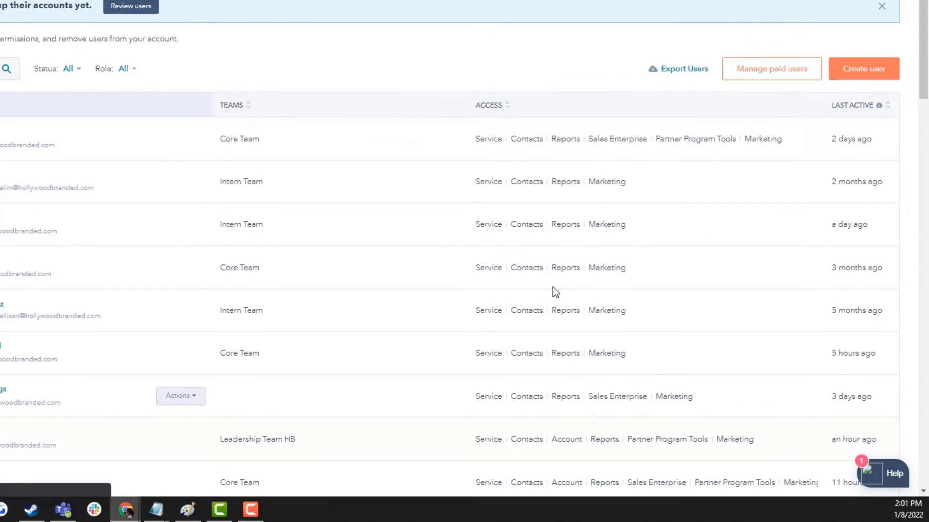
scroll(269, 126, "down", 4)
scroll(270, 125, "up", 4)
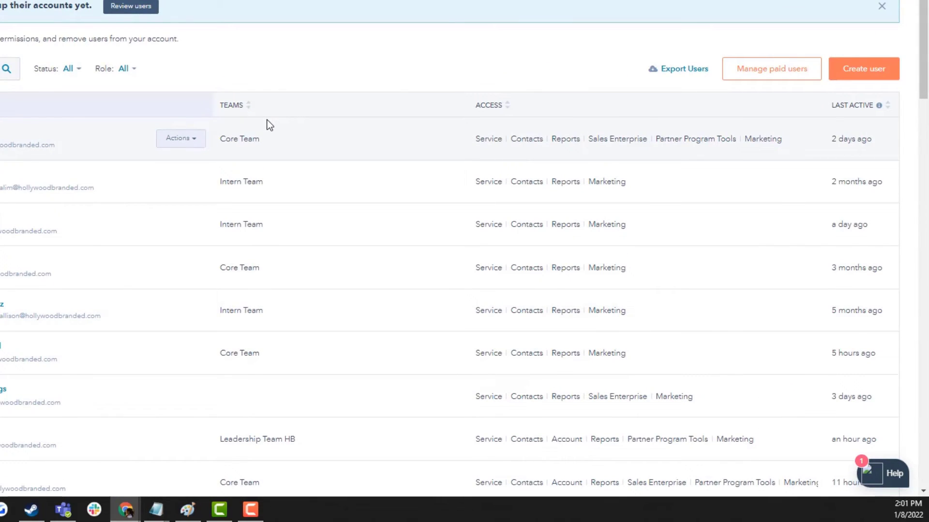
scroll(265, 124, "down", 2)
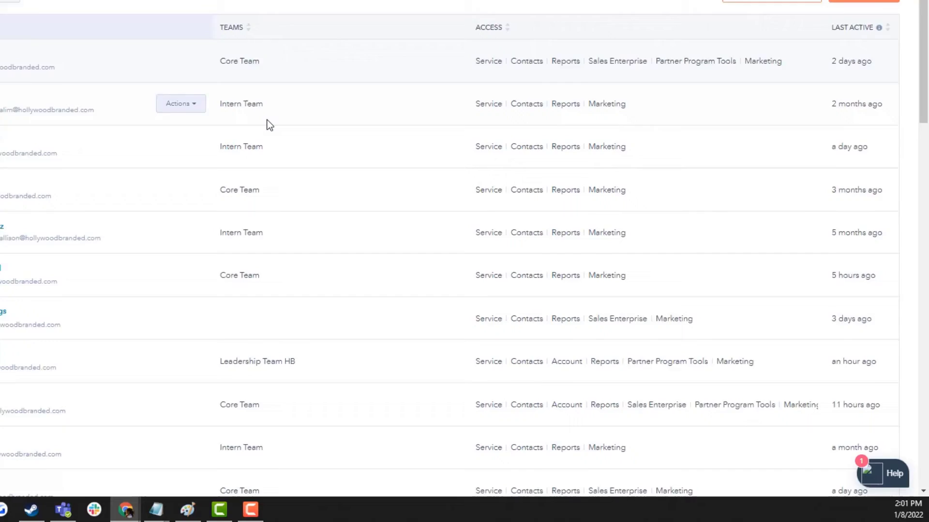
scroll(22, 52, "up", 2)
left_click(118, 155)
type("angie")
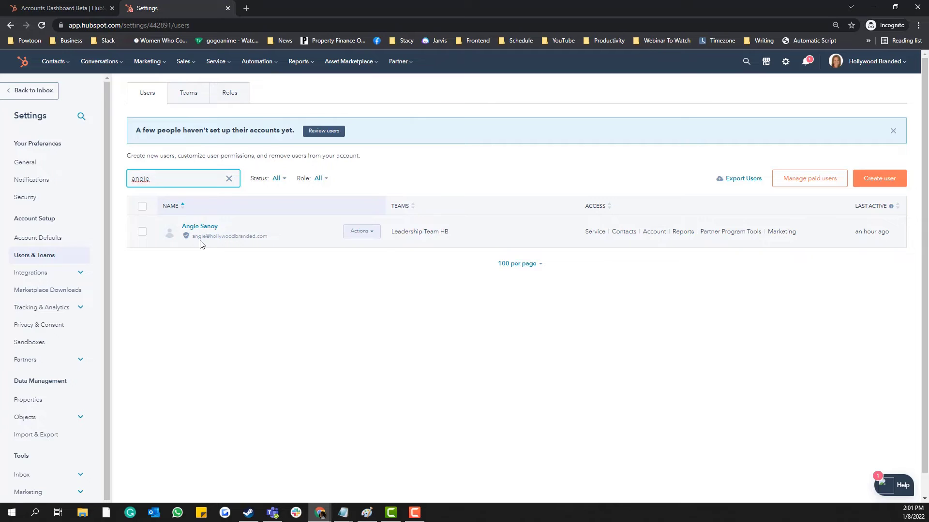
Assign that user the Super Admin role and open their details for editing
left_click(373, 235)
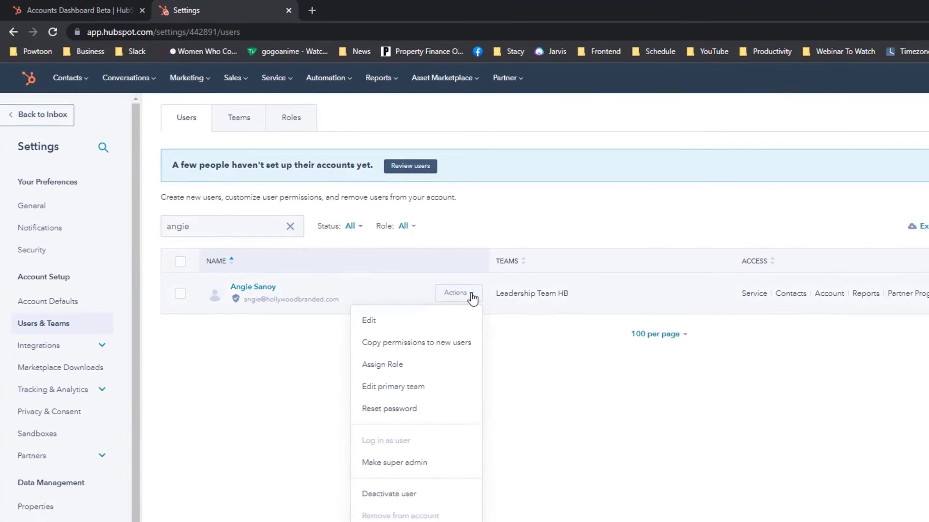
left_click(384, 372)
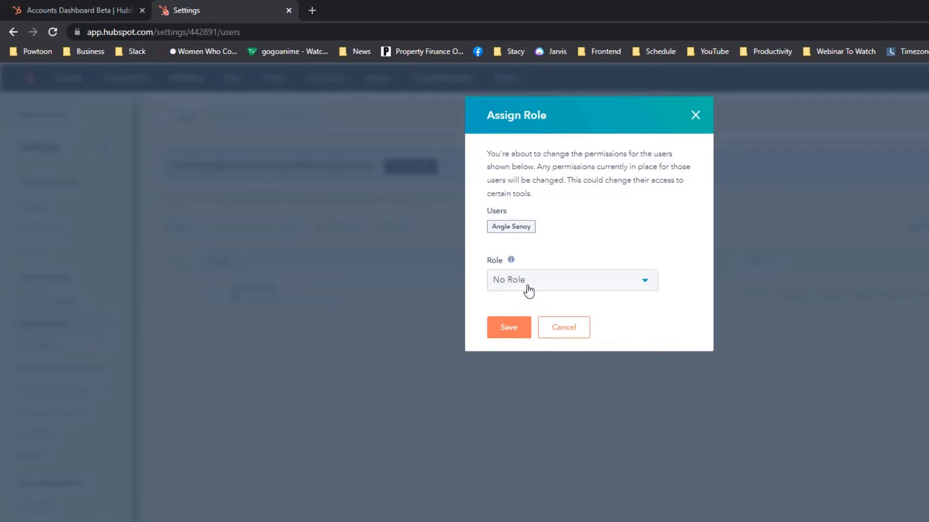
left_click(525, 289)
left_click(520, 331)
left_click(508, 330)
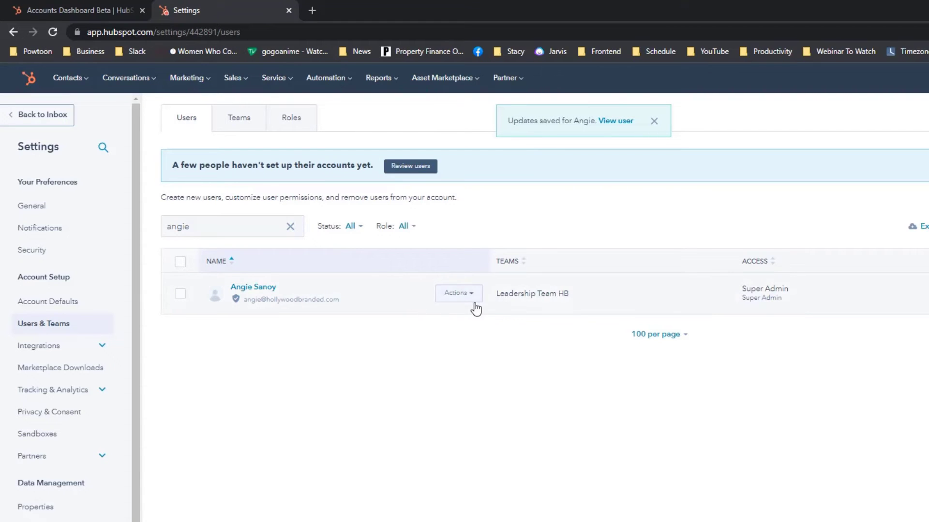
left_click(472, 296)
left_click(437, 333)
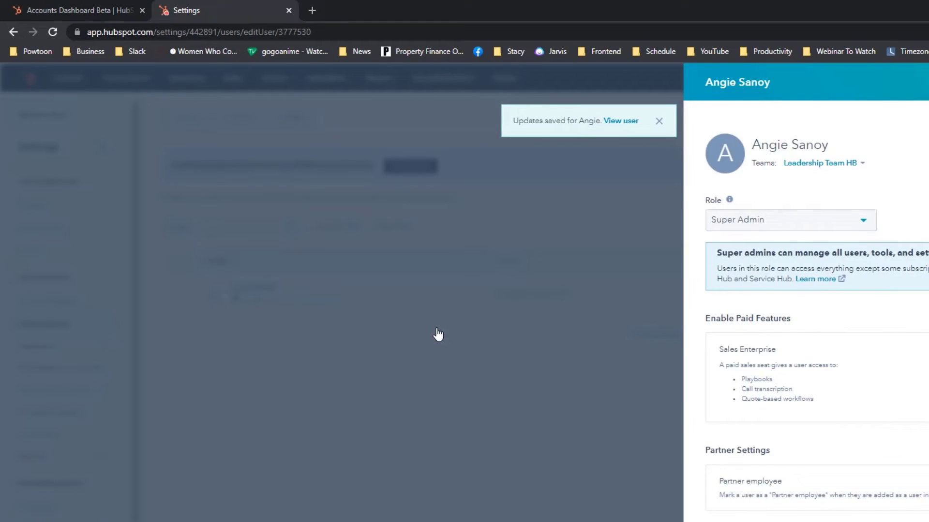
Keep Super Admin as the user's role and save without a Sales Enterprise seat
left_click(831, 226)
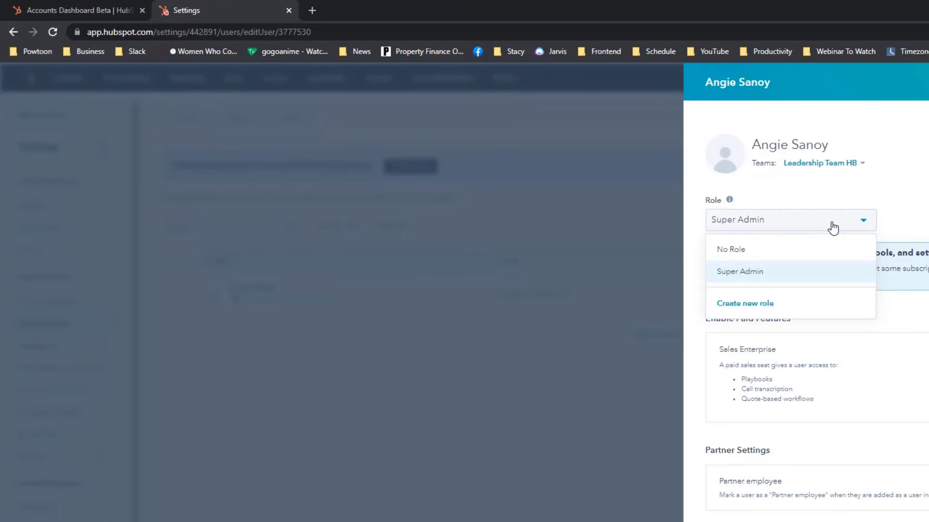
left_click(789, 274)
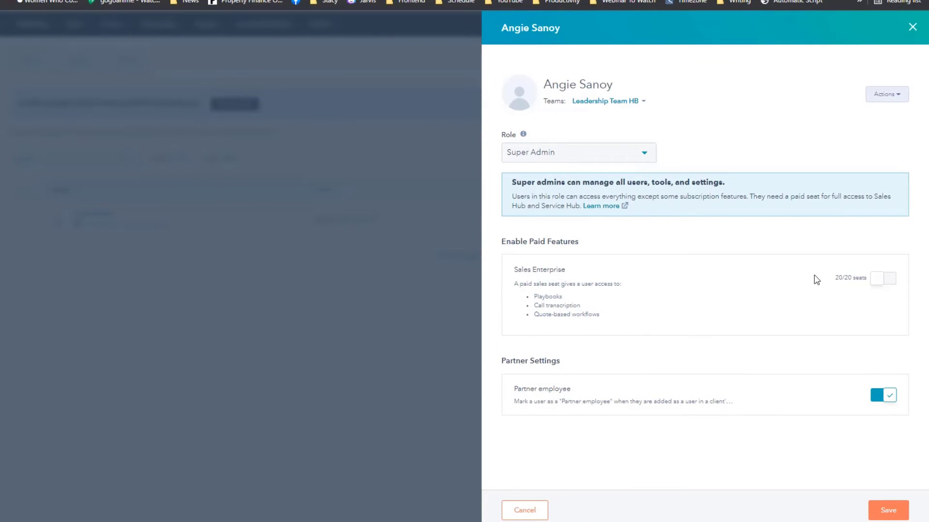
left_click_drag(519, 273, 620, 319)
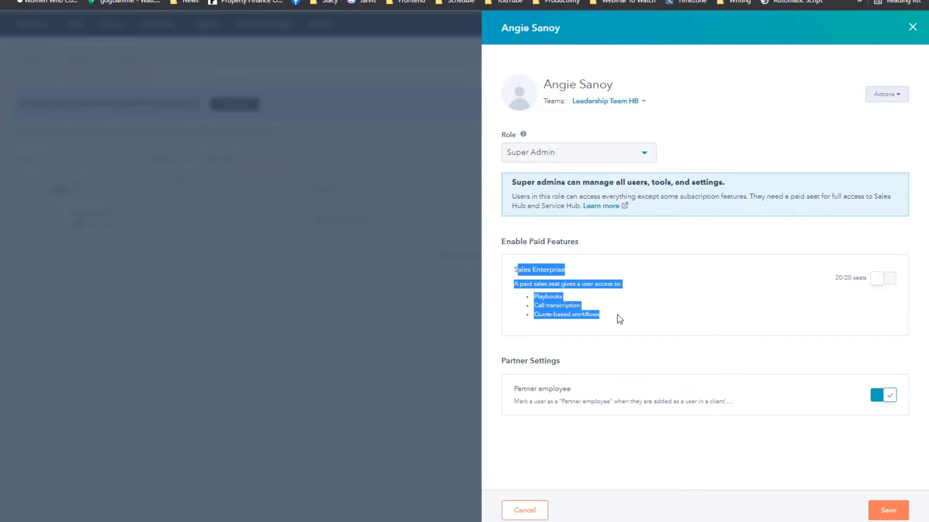
left_click(619, 319)
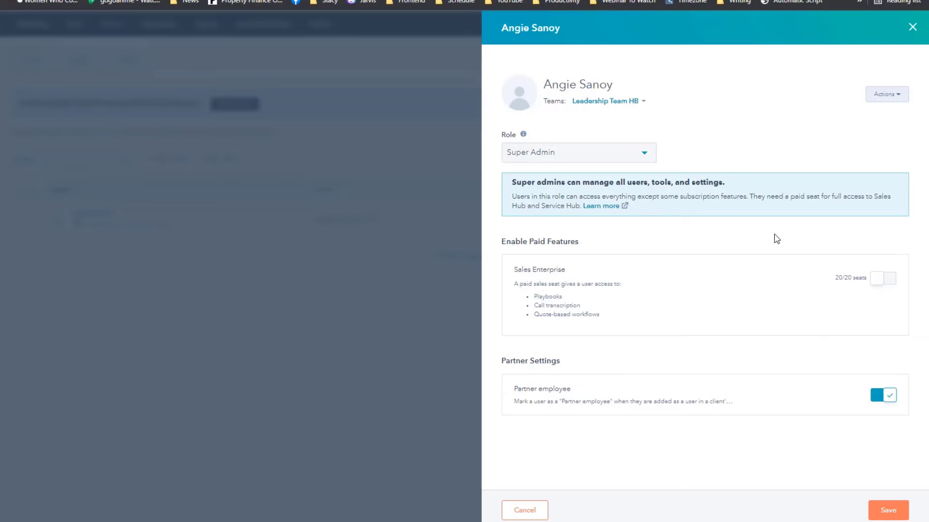
left_click(886, 509)
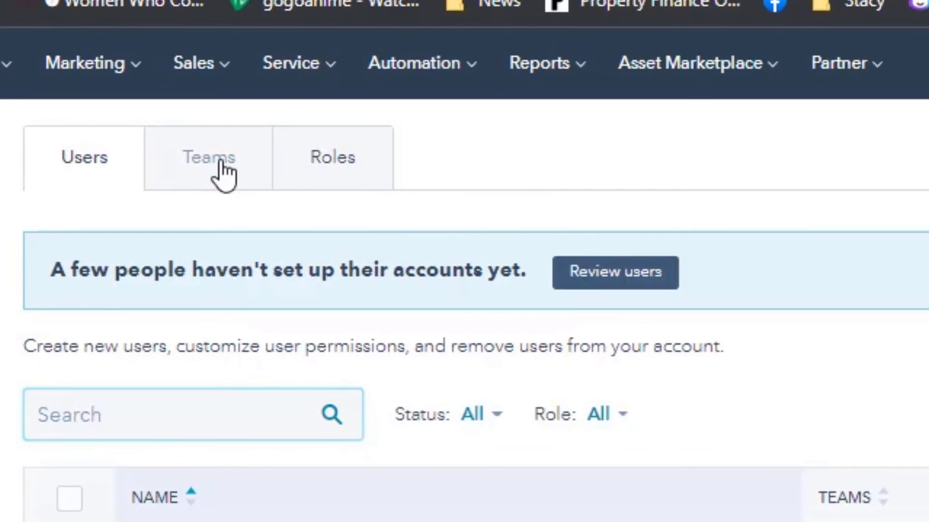
left_click(220, 175)
left_click(85, 183)
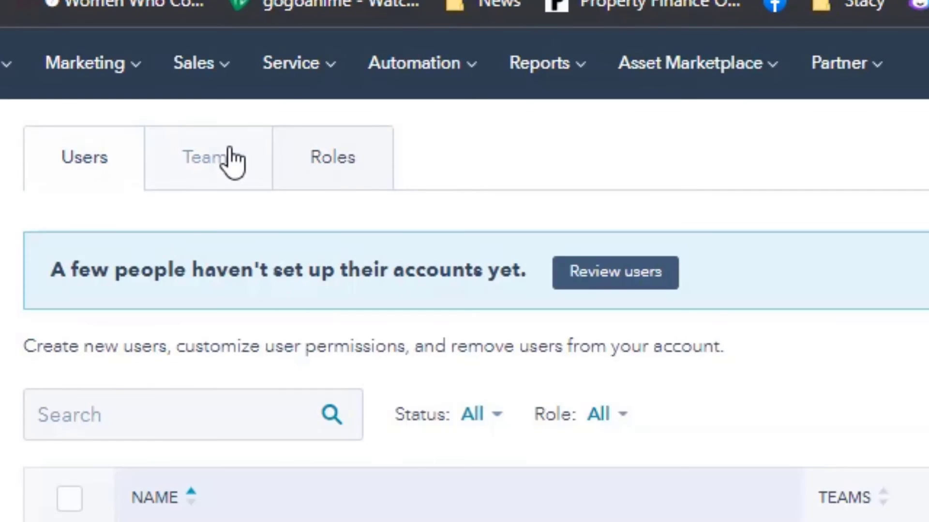
left_click(228, 162)
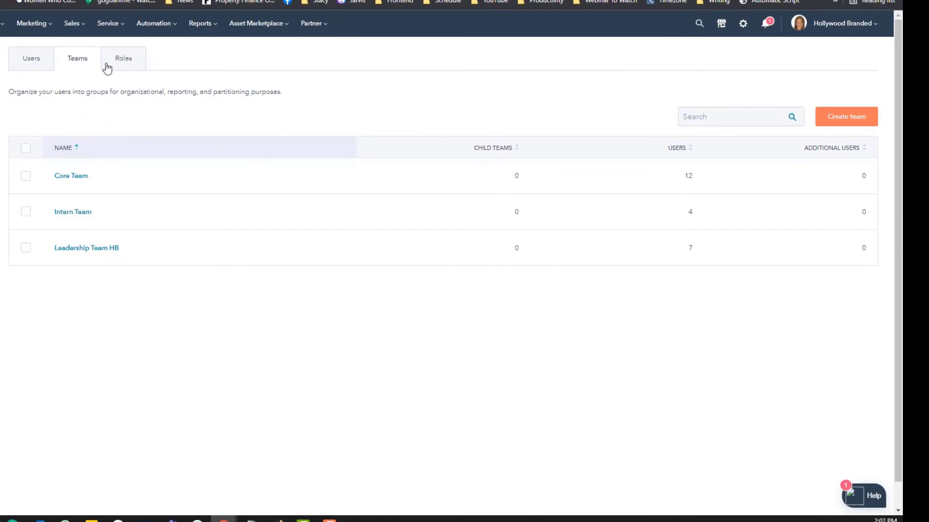
left_click(826, 120)
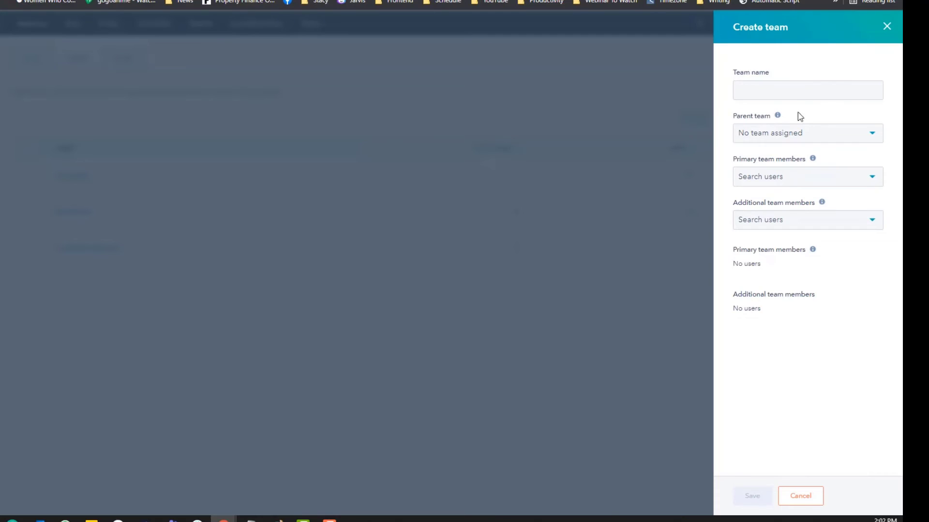
left_click(776, 138)
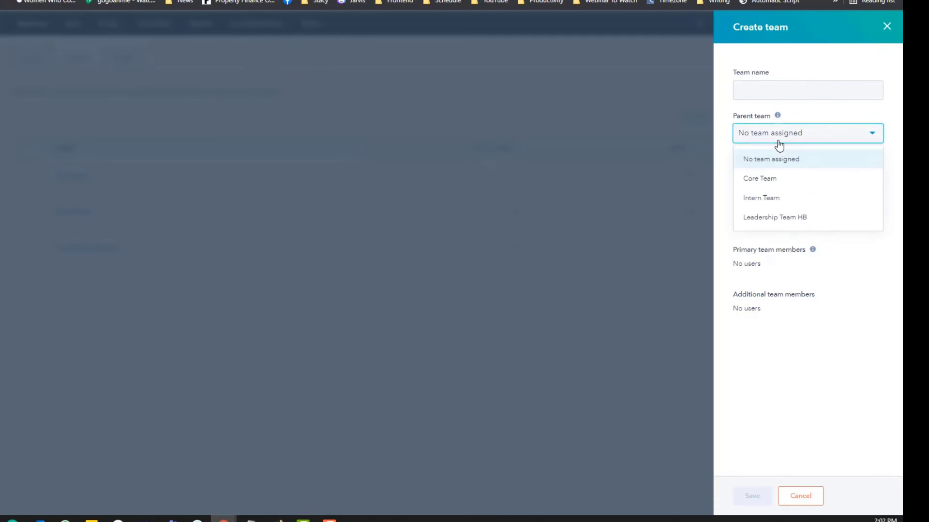
left_click(725, 76)
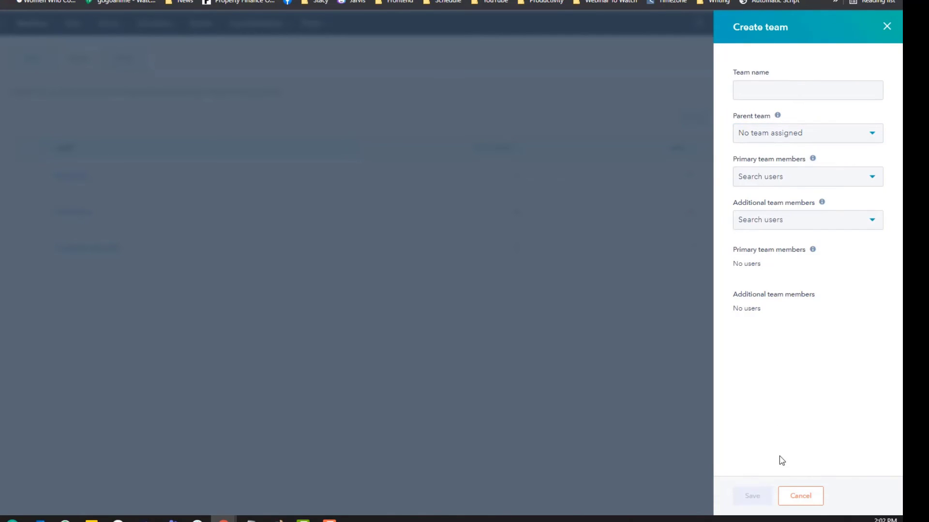
left_click(803, 497)
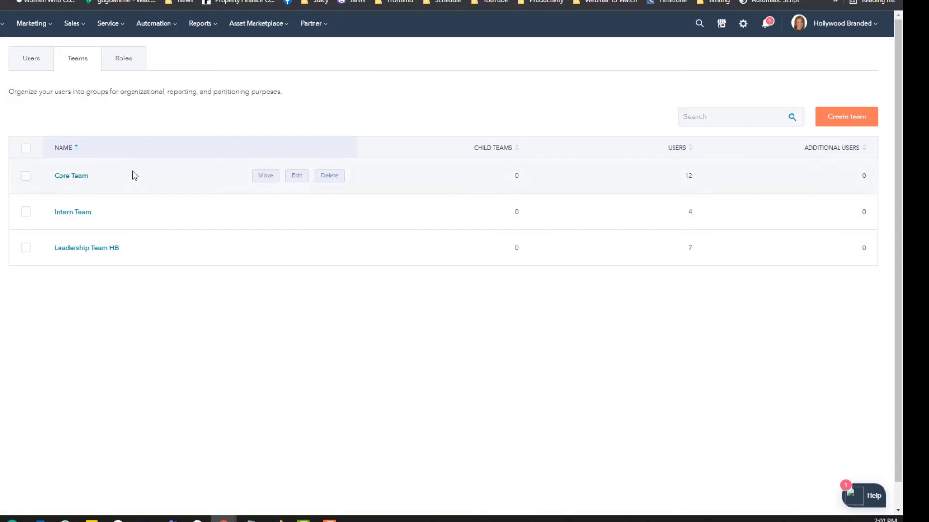
left_click(31, 58)
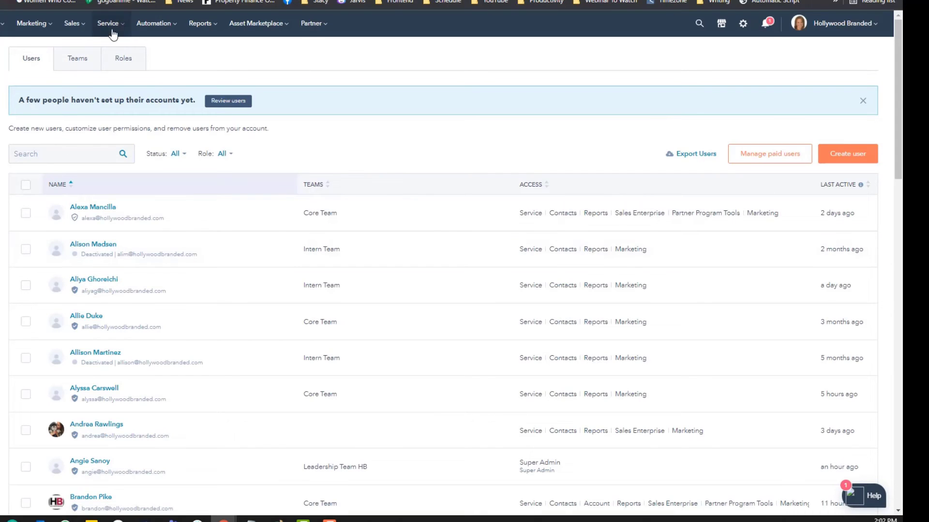
On the Roles tab, begin a new role named 'Sales'
left_click(121, 60)
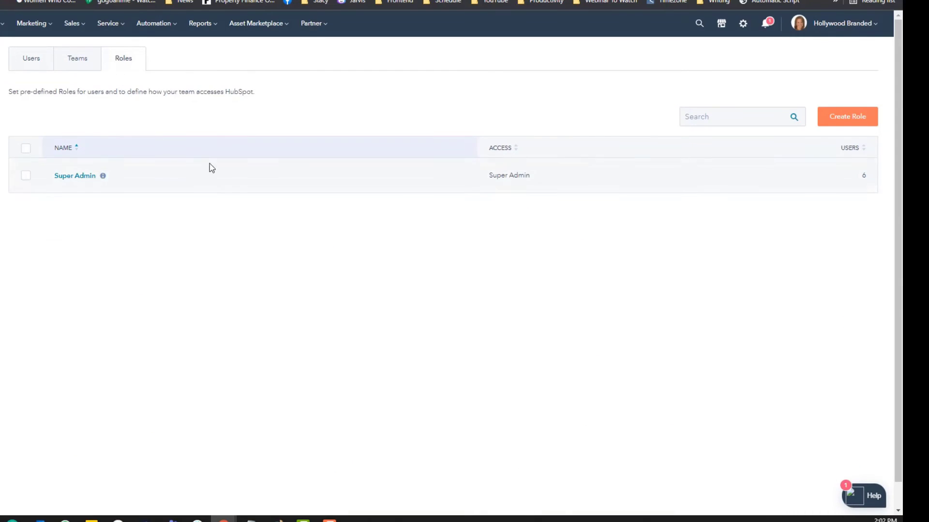
left_click(849, 121)
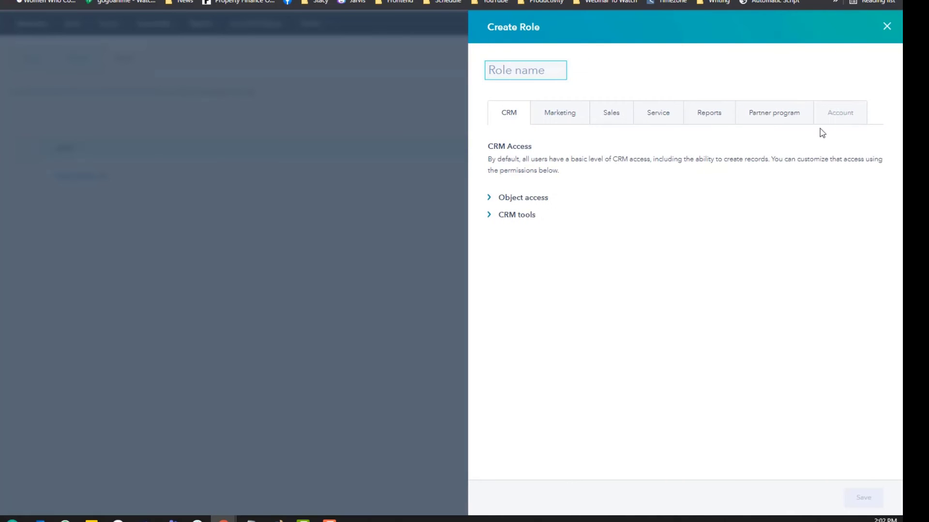
left_click(499, 209)
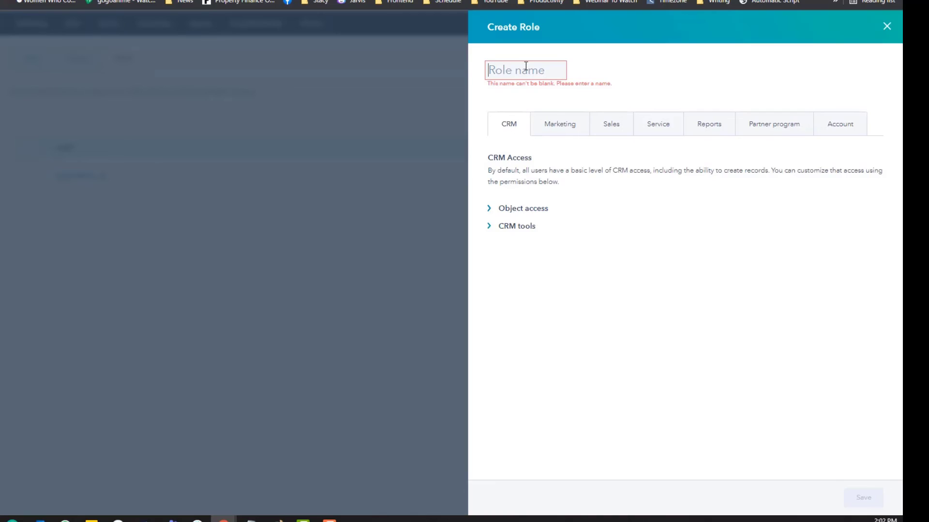
type("Sales")
left_click(614, 66)
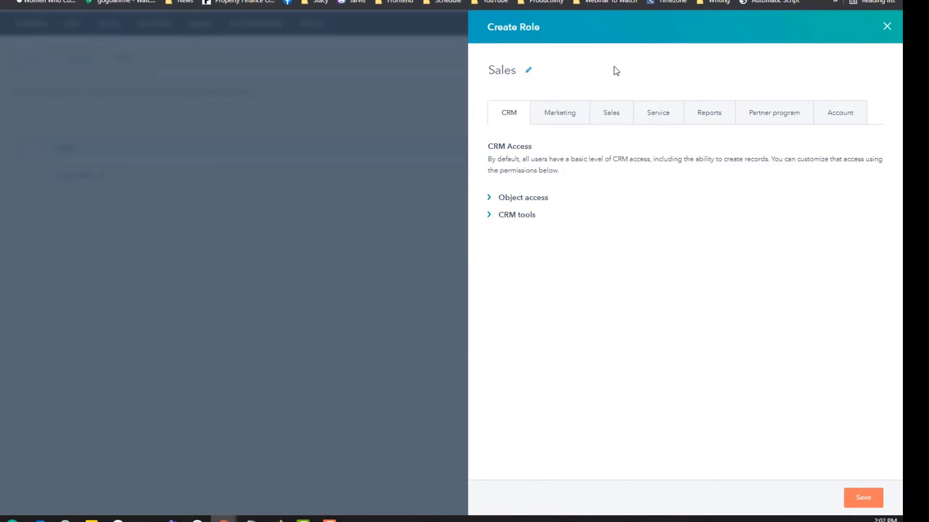
Grant product library access and a Sales Enterprise seat, then browse Marketing and CRM permissions
left_click(616, 115)
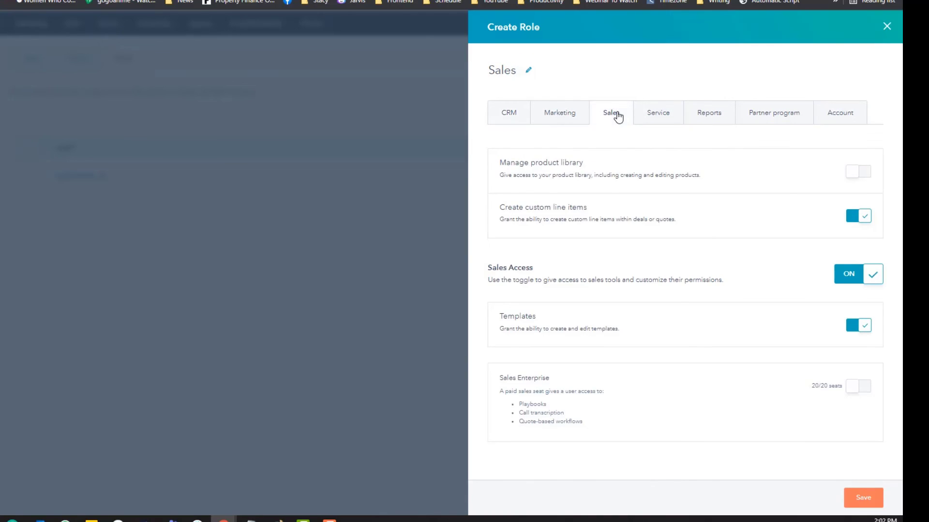
left_click(866, 175)
left_click(863, 389)
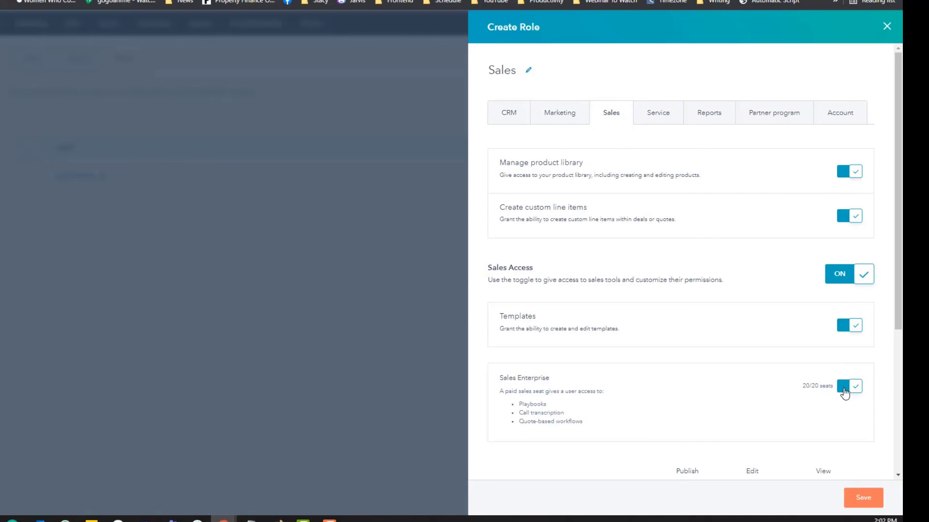
scroll(793, 368, "down", 5)
scroll(793, 368, "up", 5)
left_click(560, 113)
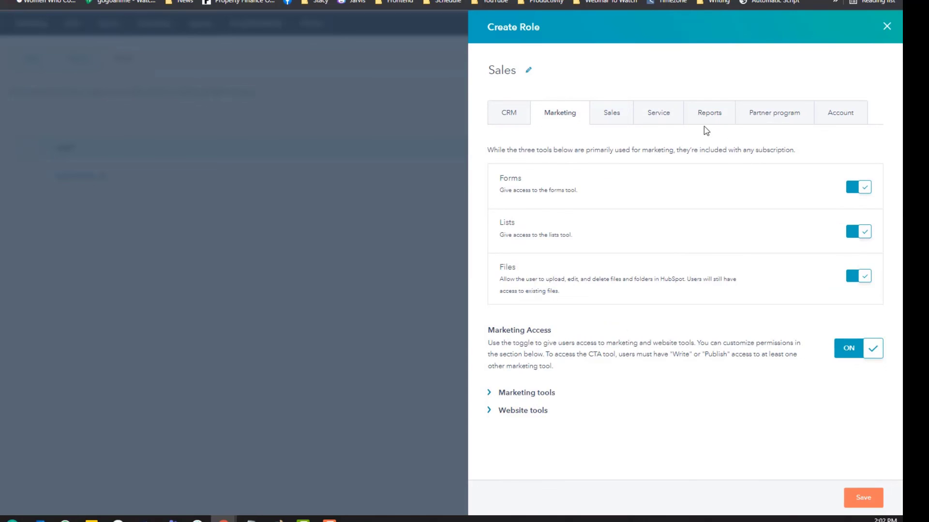
left_click(493, 118)
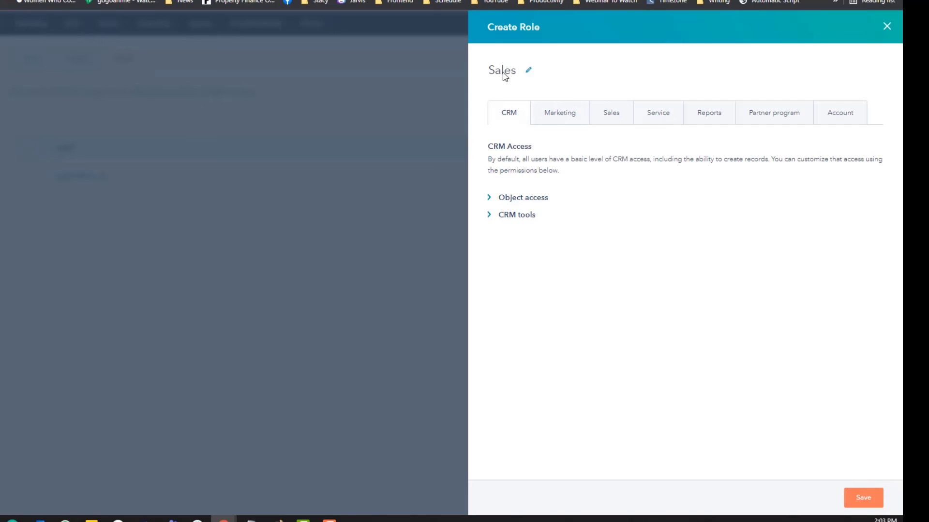
left_click(886, 26)
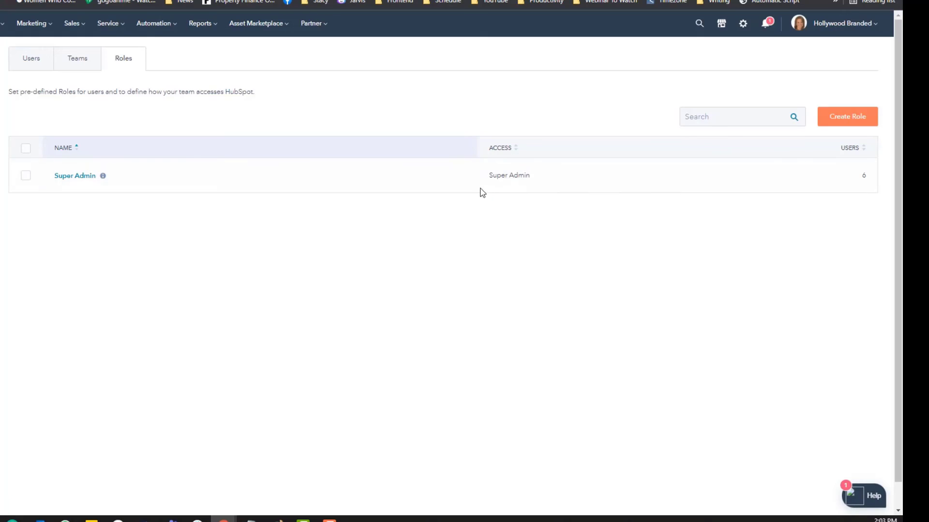